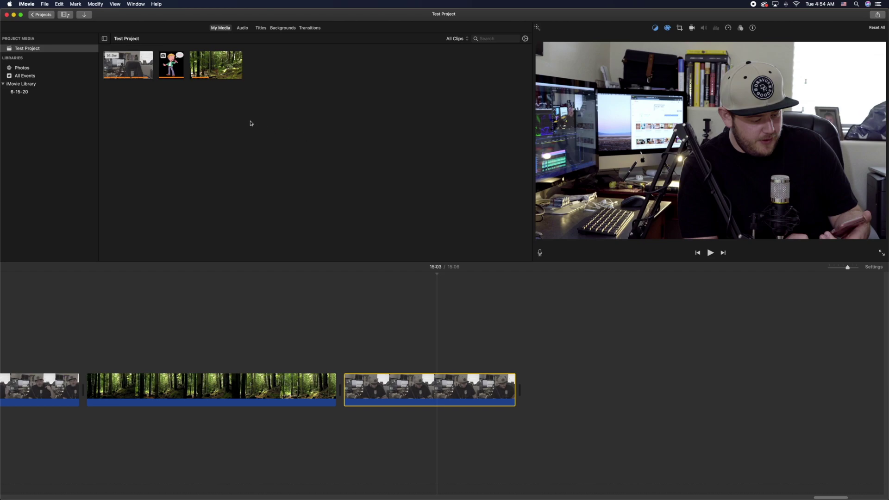
# Import the mountains JPEG from the Desktop's Comet Creator folder into Test Project.
pyautogui.click(86, 17)
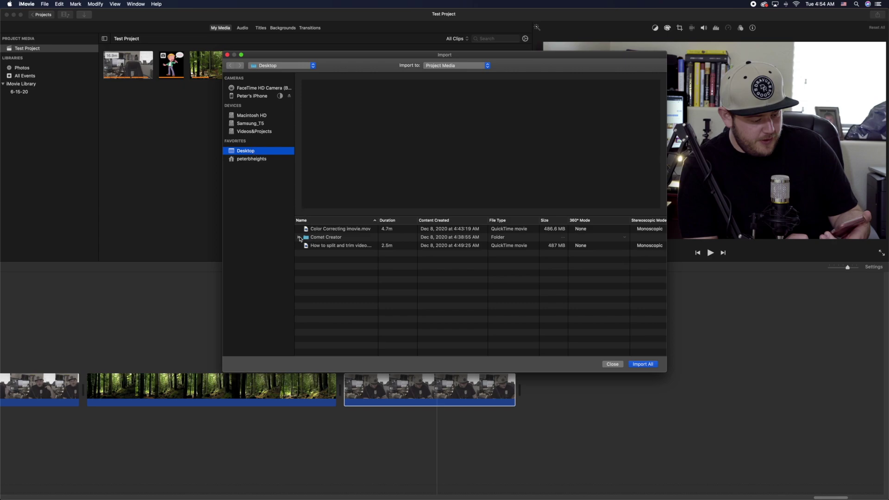
pyautogui.click(300, 237)
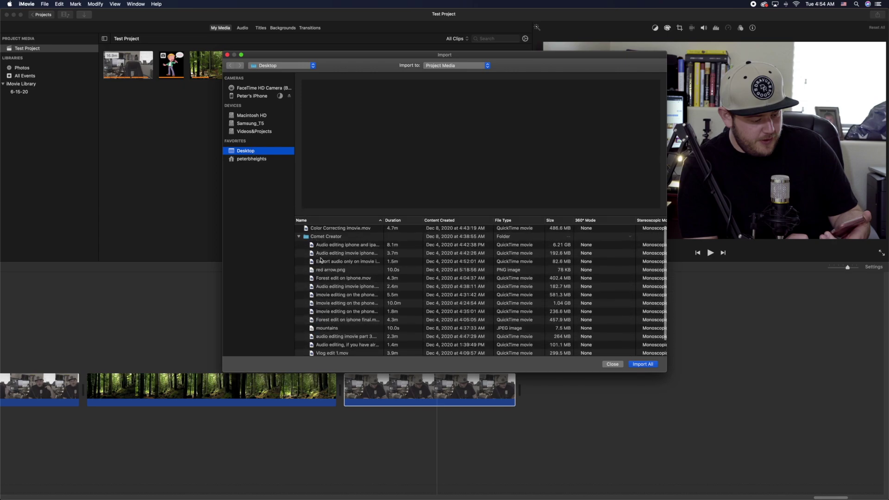
pyautogui.scroll(-1, 321, 274)
pyautogui.doubleClick(325, 329)
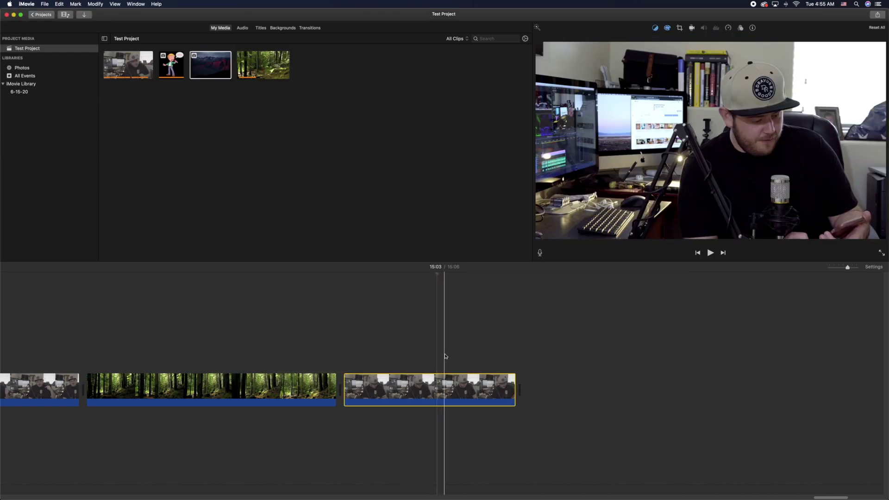
# Place the mountains photo as a cutaway above the third talking-head clip, with the playhead on it.
pyautogui.moveTo(218, 67); pyautogui.dragTo(442, 355)
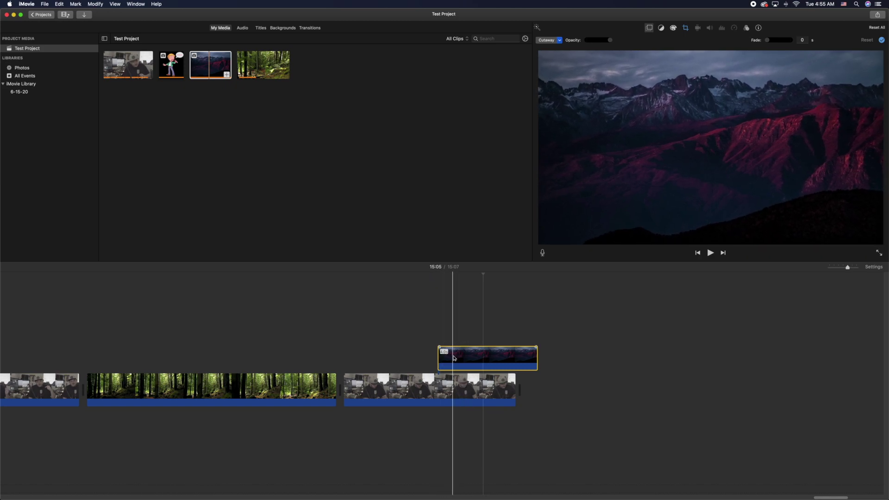
pyautogui.click(453, 357)
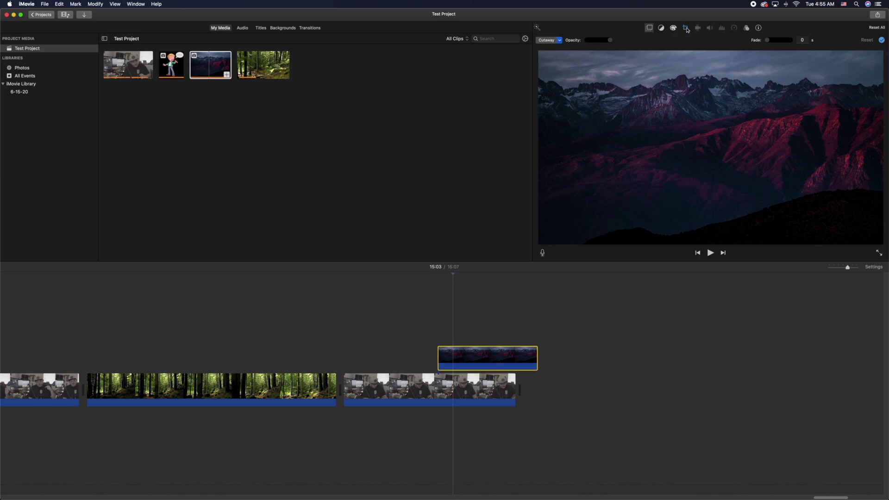
# Give the mountain photo a Ken Burns move whose end frame is lower and smaller than the start.
pyautogui.click(686, 29)
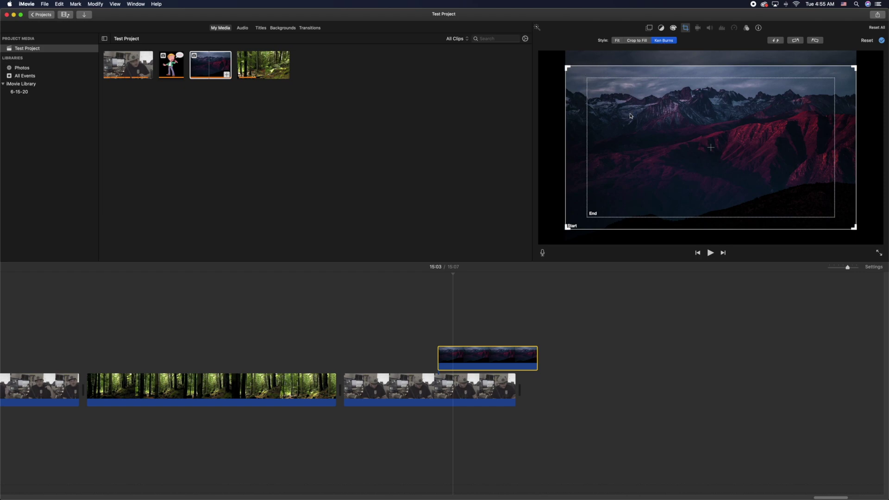
pyautogui.moveTo(630, 116); pyautogui.dragTo(631, 98)
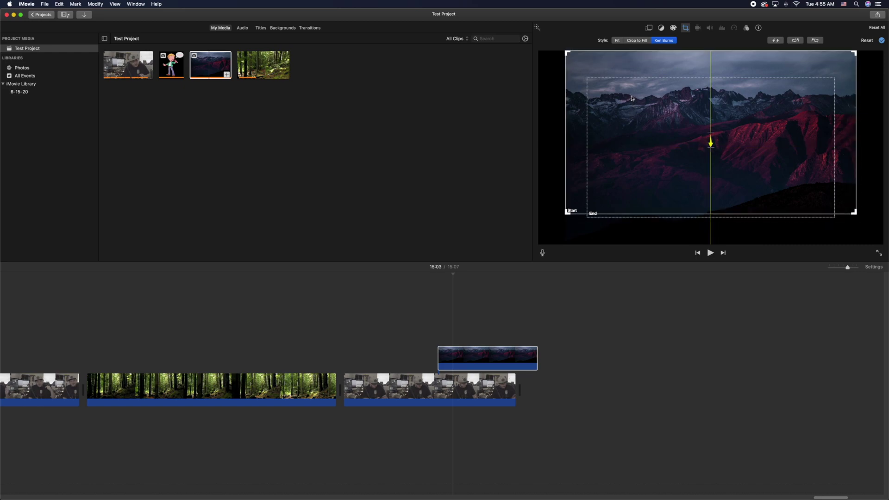
pyautogui.click(618, 119)
pyautogui.moveTo(618, 119); pyautogui.dragTo(621, 141)
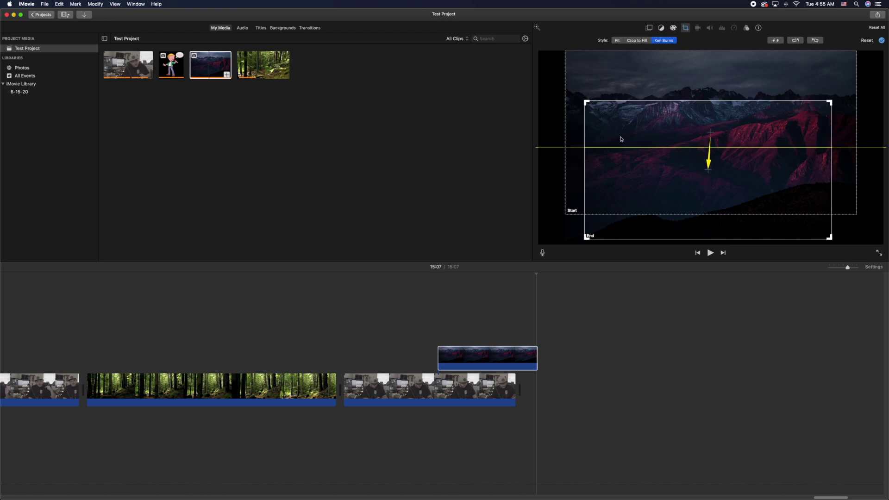
pyautogui.click(882, 41)
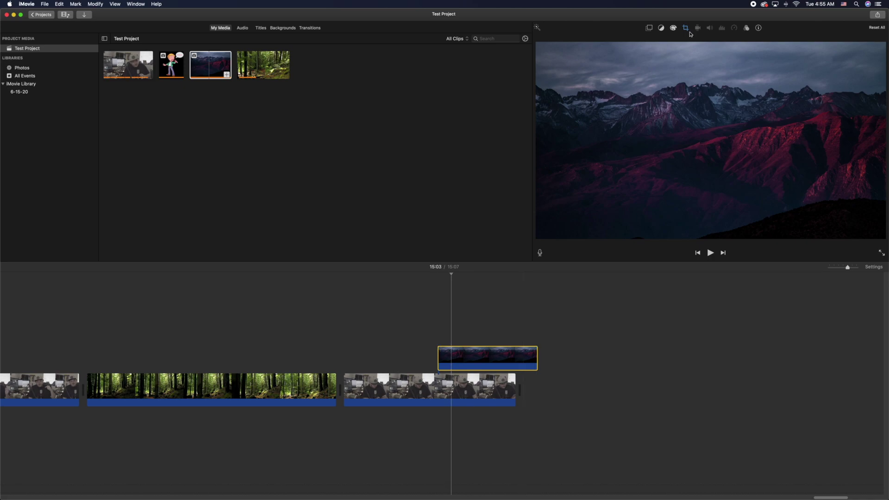
# Switch the mountain photo's crop to Fit and bring up its overlay style list, currently Cutaway.
pyautogui.click(686, 29)
pyautogui.click(615, 41)
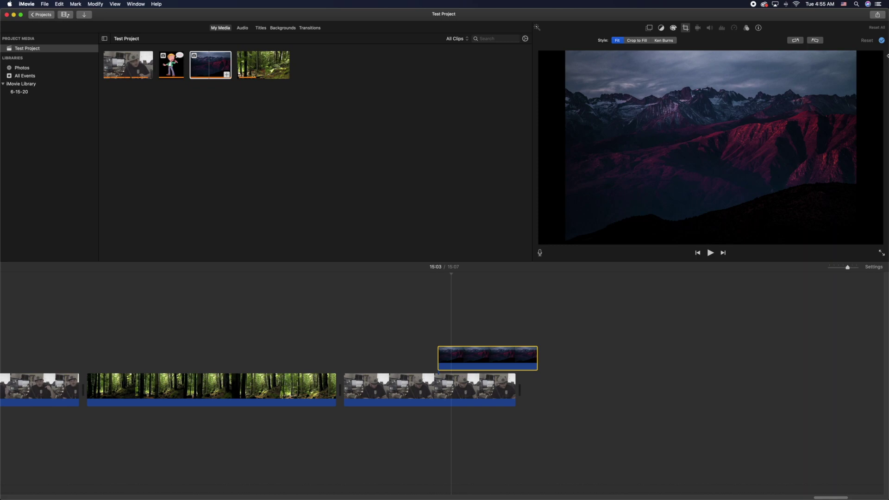
pyautogui.click(882, 41)
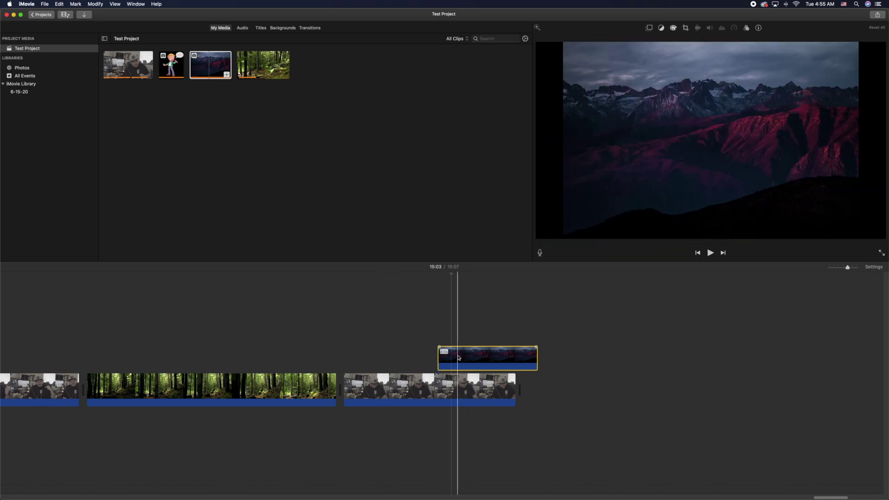
pyautogui.click(648, 28)
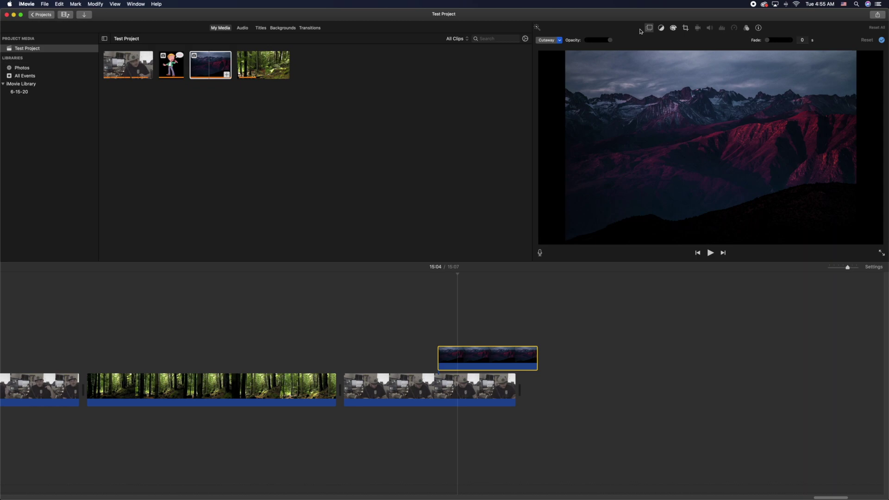
pyautogui.click(560, 41)
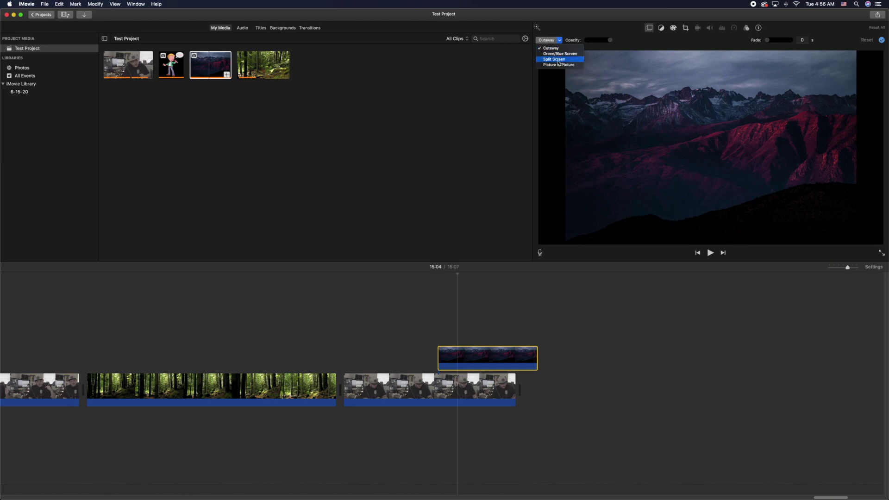
# Try Split Screen, then settle on Picture in Picture as the mountain photo's overlay style.
pyautogui.click(559, 60)
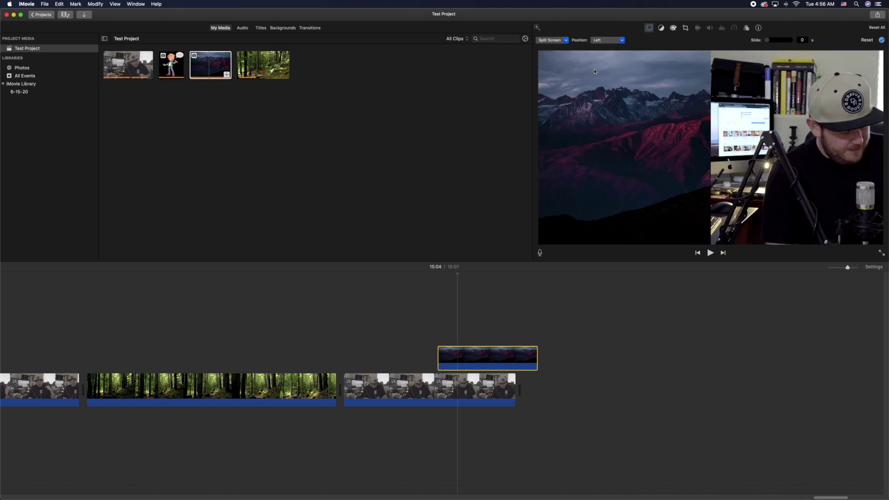
pyautogui.click(562, 41)
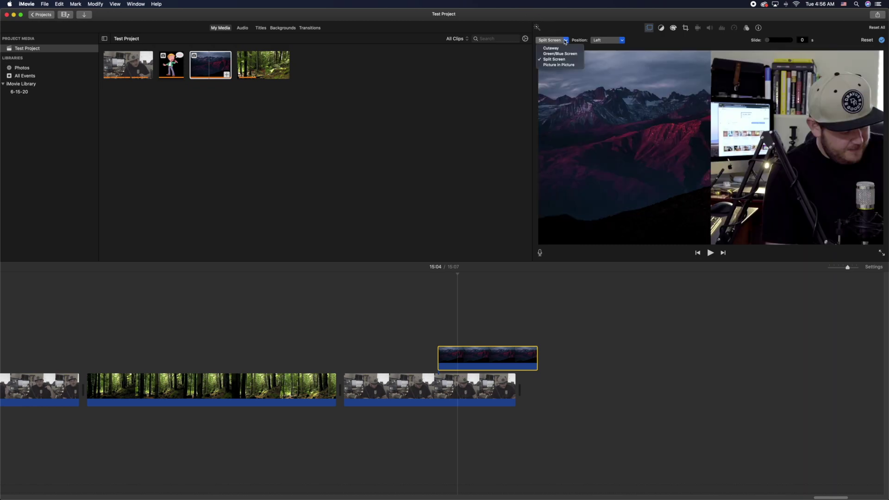
pyautogui.click(564, 65)
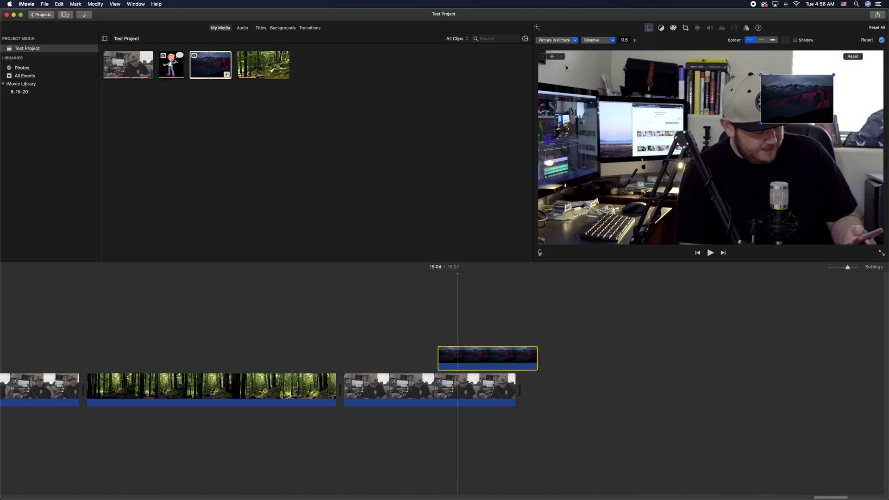
# Drag the mountain inset to the upper left of the frame, over the desk monitors.
pyautogui.moveTo(803, 86); pyautogui.dragTo(708, 157)
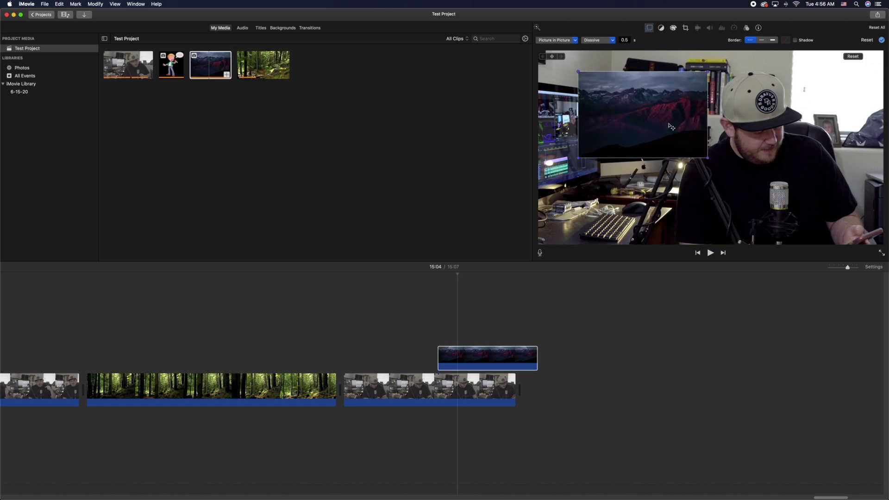
pyautogui.moveTo(671, 126); pyautogui.dragTo(662, 118)
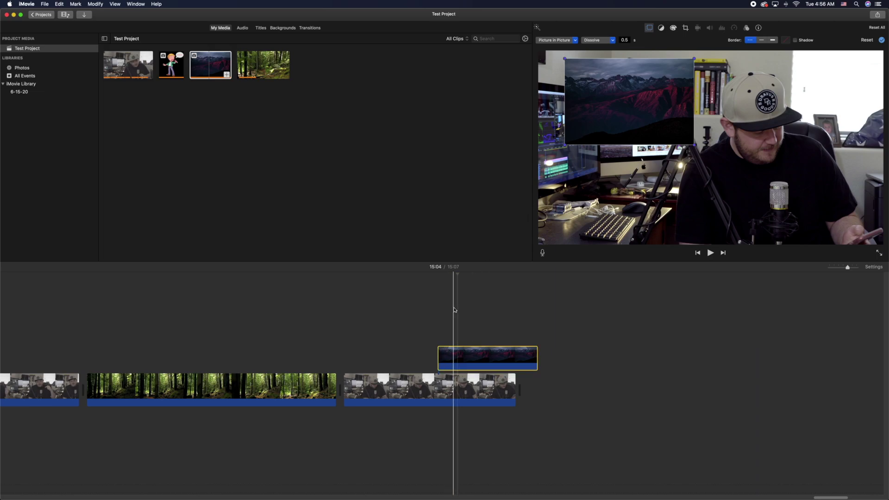
pyautogui.click(432, 311)
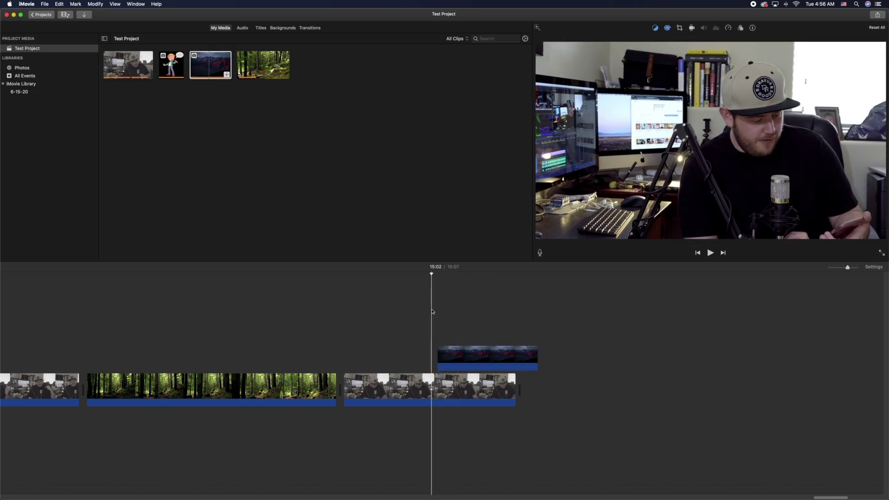
pyautogui.press('space')
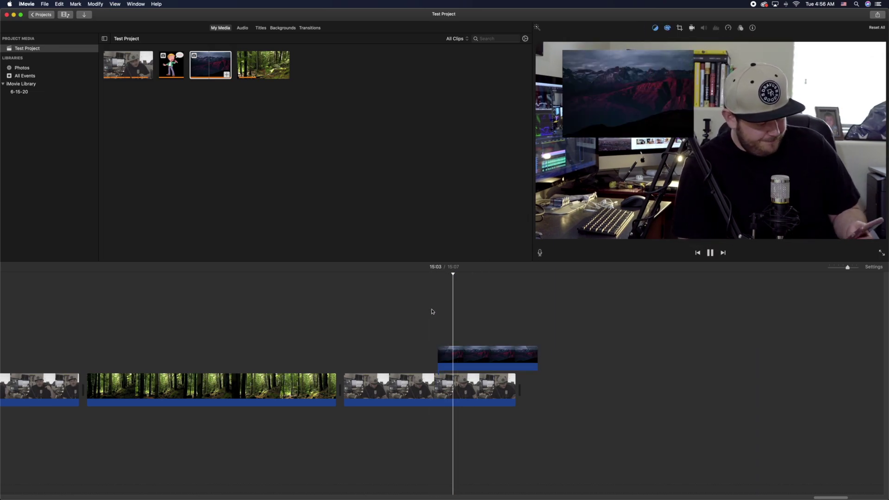
pyautogui.click(459, 357)
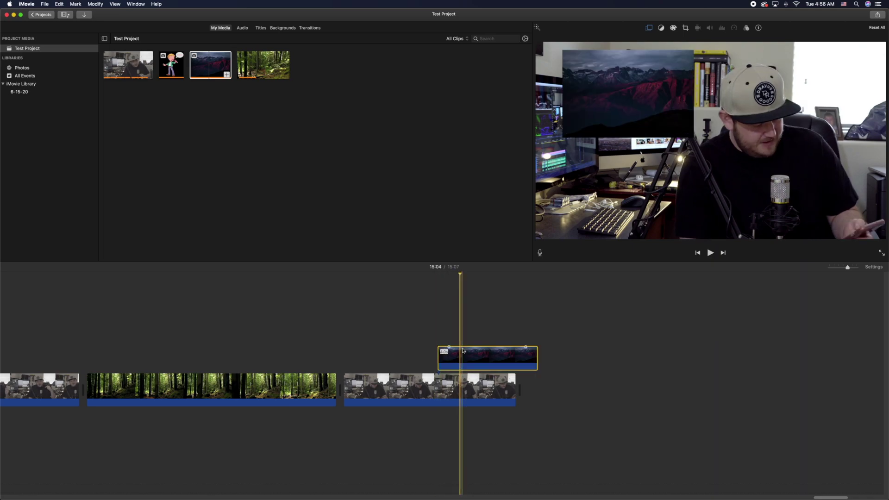
pyautogui.click(649, 27)
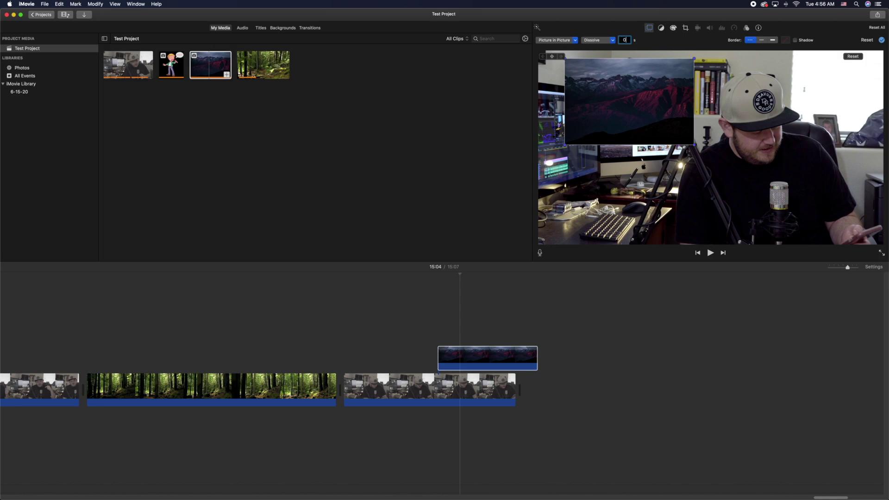
pyautogui.click(420, 334)
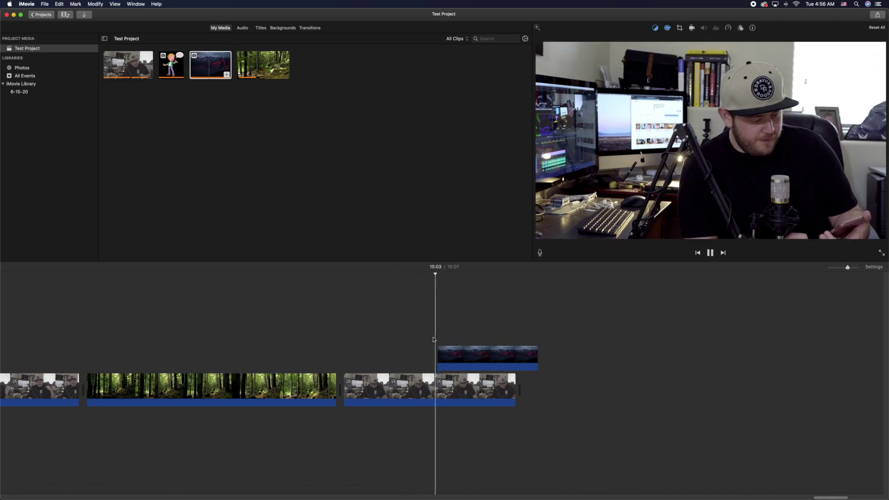
pyautogui.click(488, 357)
# Trim the mountain picture-in-picture clip to about 1.9 seconds and preview it.
pyautogui.moveTo(533, 360); pyautogui.dragTo(477, 363)
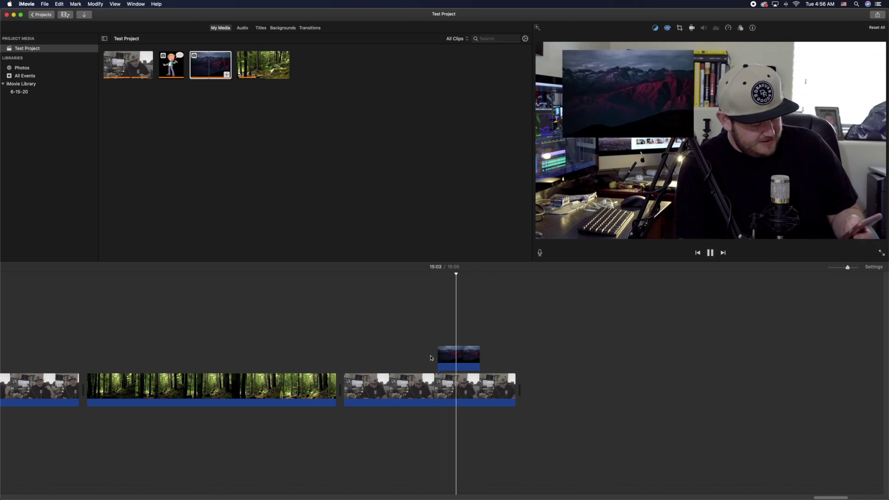
pyautogui.press('space')
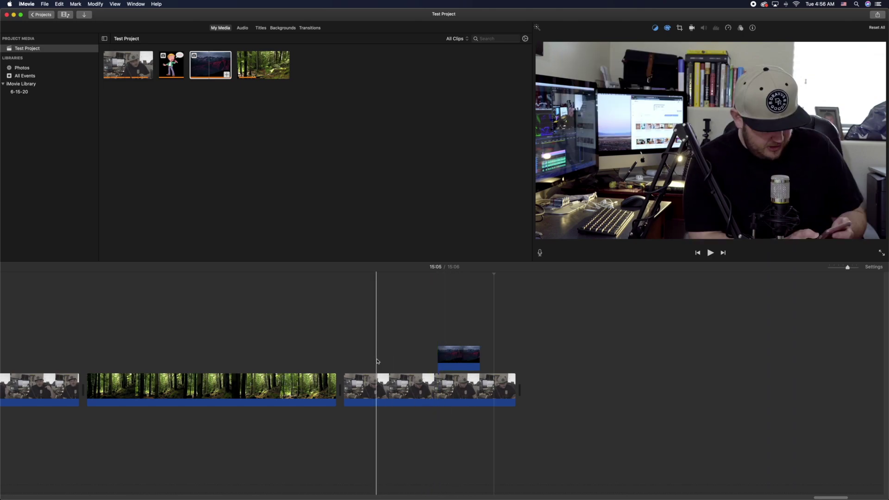
pyautogui.hscroll(2, 377, 361)
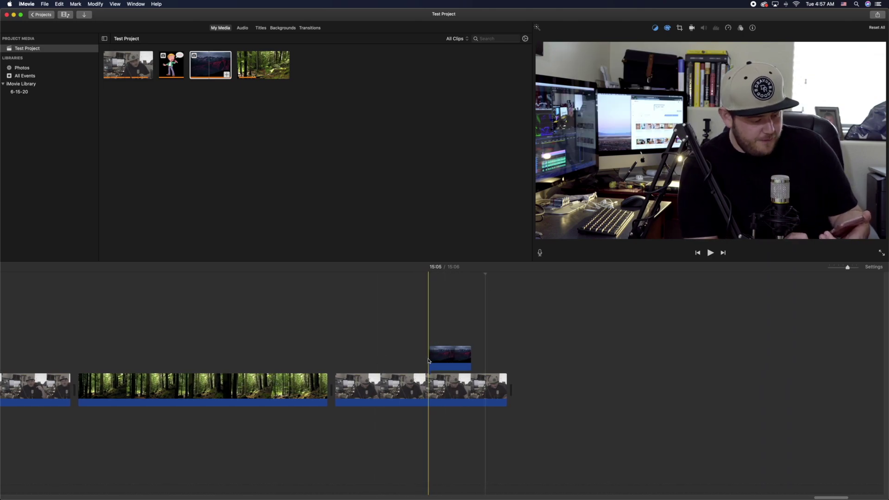
# Move the mountain photo to the end of the main storyline.
pyautogui.hscroll(-1, 433, 364)
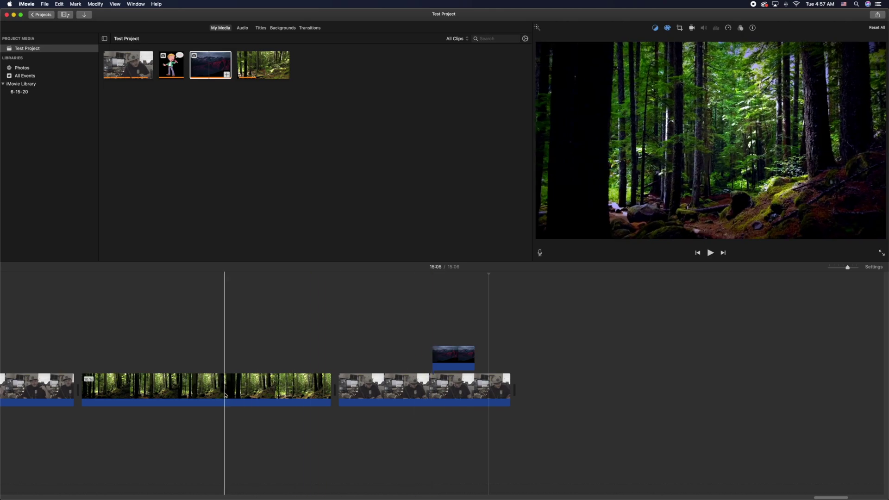
pyautogui.click(448, 352)
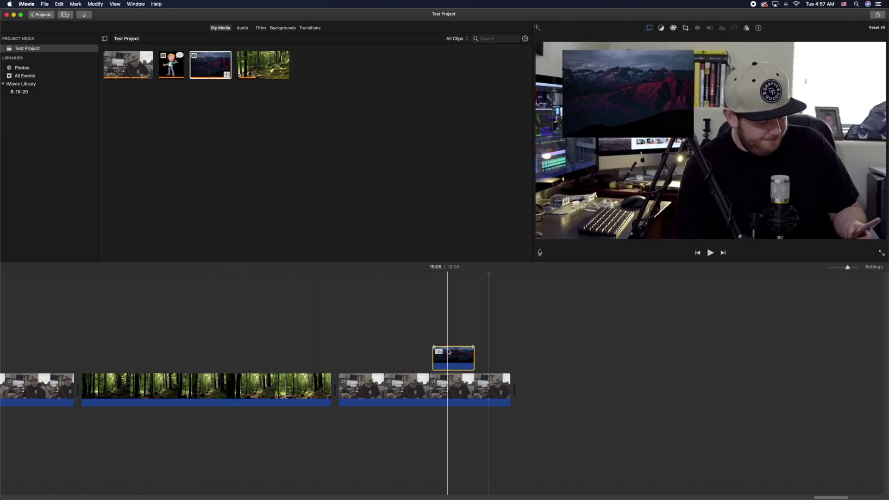
pyautogui.click(447, 352)
pyautogui.moveTo(441, 354); pyautogui.dragTo(533, 385)
# Connect the forest clip above the talking-head footage, with the playhead at its start.
pyautogui.click(365, 360)
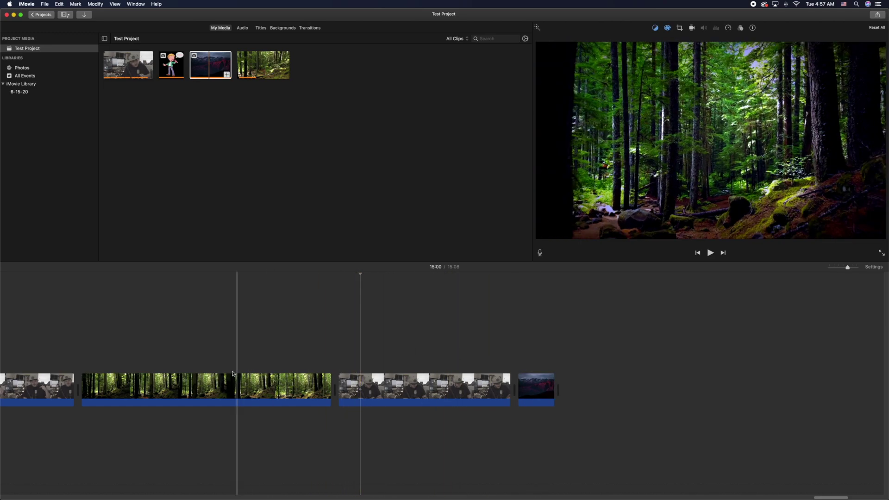
pyautogui.moveTo(146, 384); pyautogui.dragTo(140, 356)
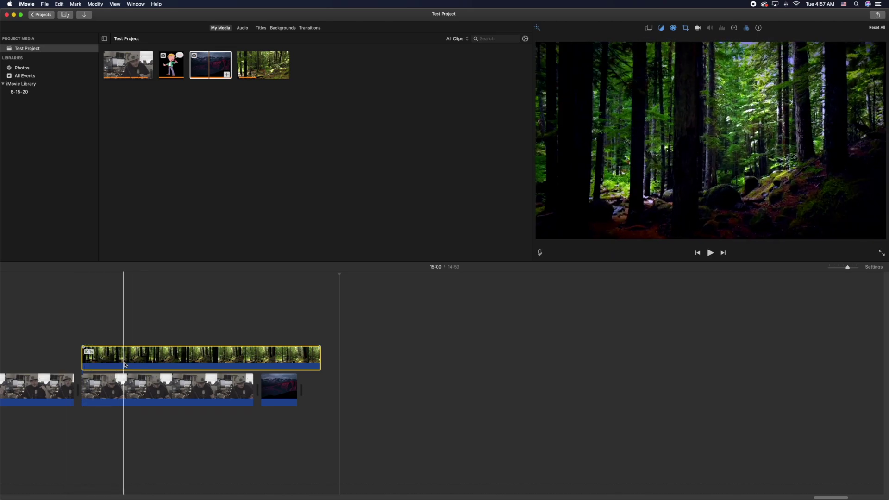
pyautogui.click(146, 364)
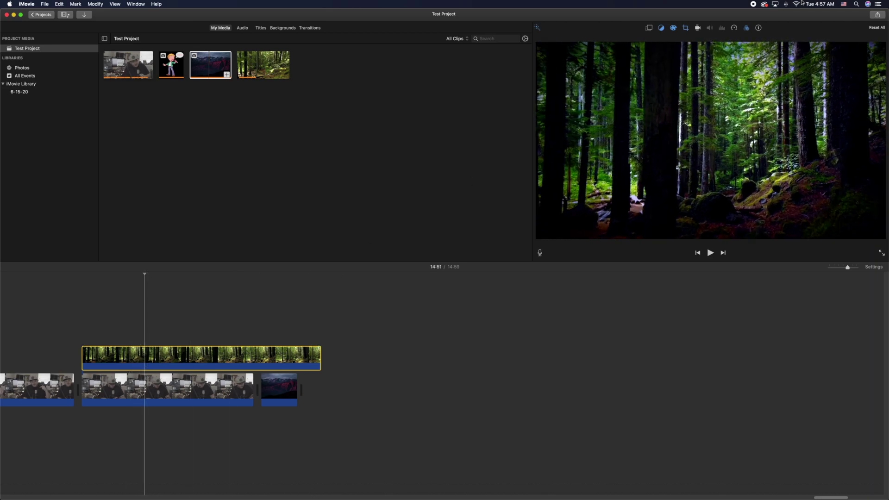
# Make the forest clip a Picture in Picture inset, enlarged at the upper left.
pyautogui.click(649, 29)
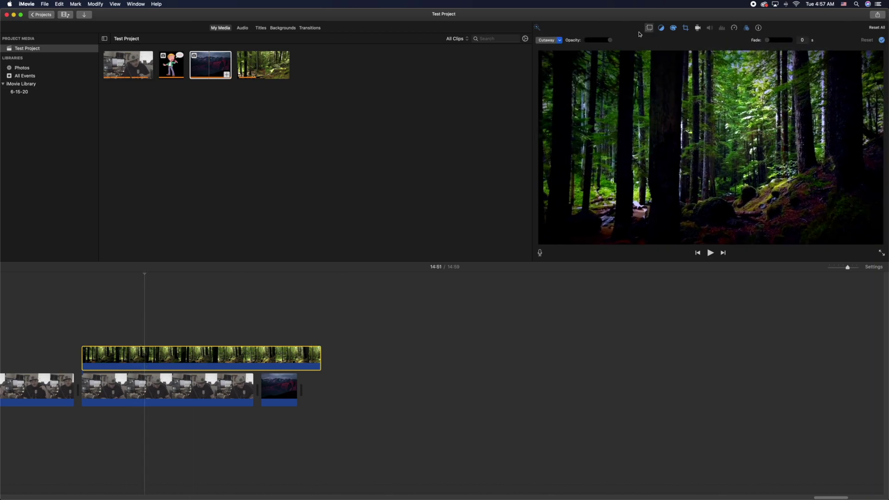
pyautogui.click(560, 40)
pyautogui.click(557, 65)
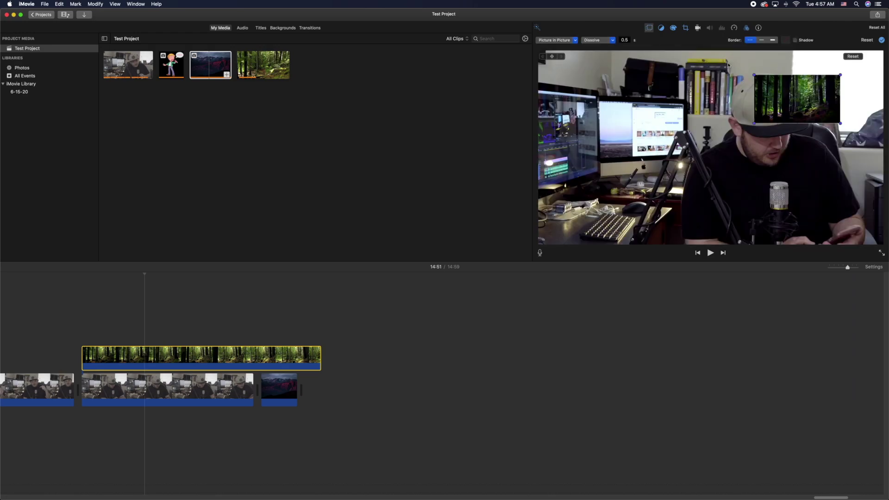
pyautogui.moveTo(784, 94); pyautogui.dragTo(724, 160)
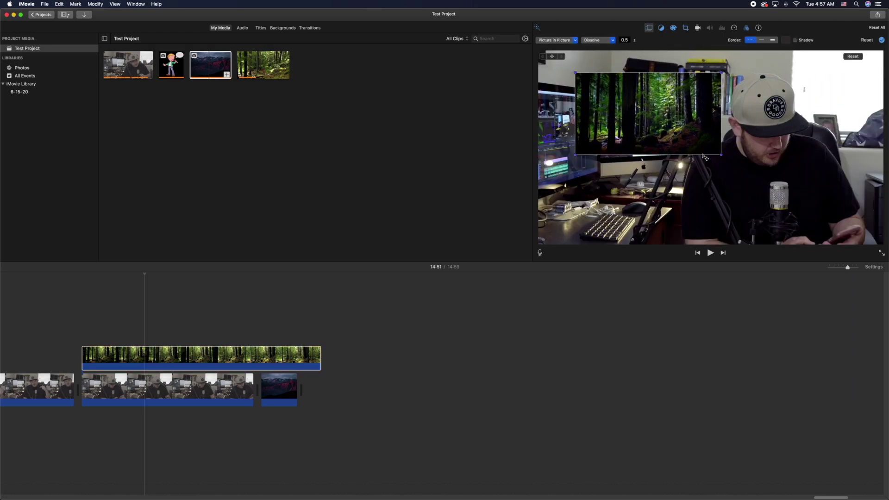
pyautogui.moveTo(686, 133); pyautogui.dragTo(677, 125)
# Set the forest inset's dissolve duration to 0 seconds and preview the playback.
pyautogui.doubleClick(622, 40)
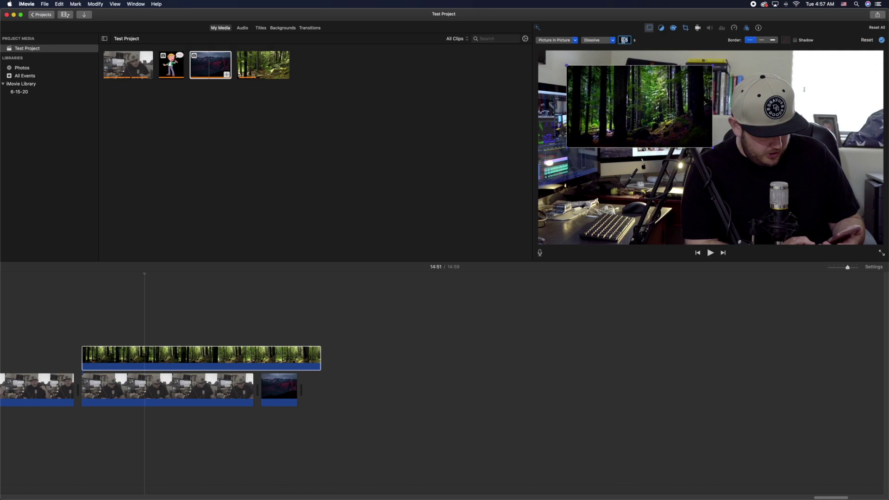
pyautogui.press('Return')
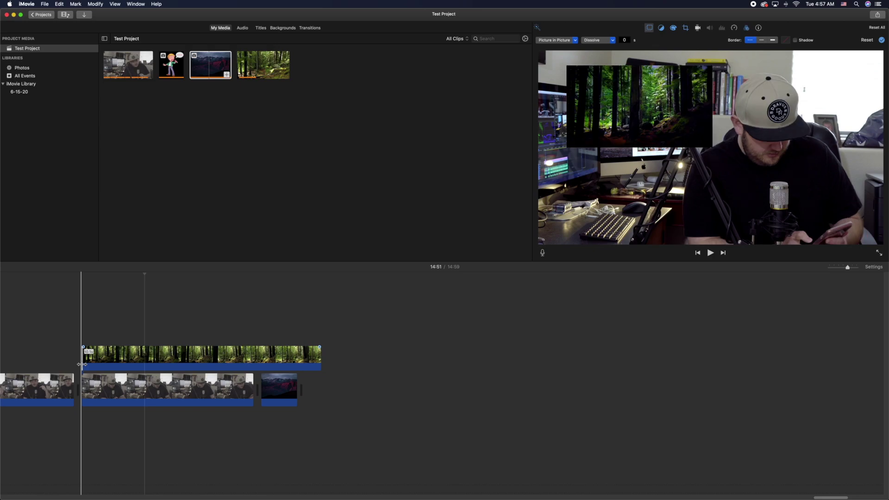
pyautogui.press('space')
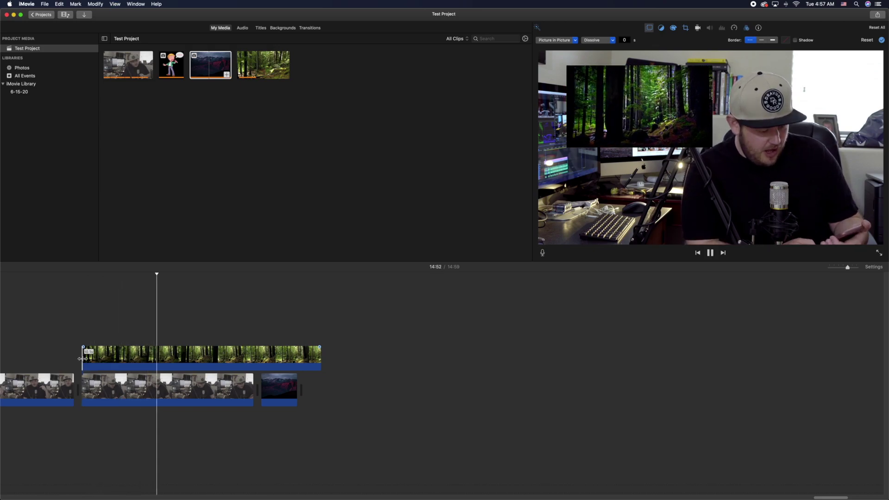
pyautogui.press('space')
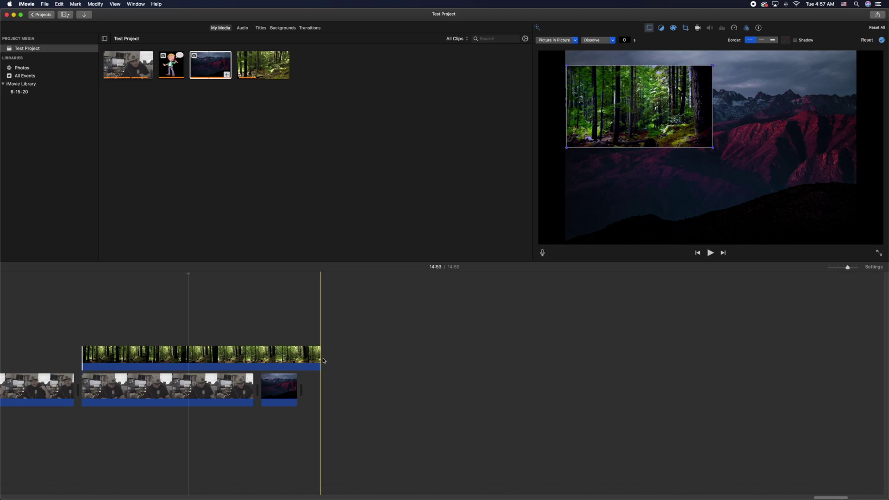
# Trim the forest inset to about 7.2 seconds and select the trimmed clip.
pyautogui.moveTo(321, 359); pyautogui.dragTo(248, 359)
pyautogui.click(179, 355)
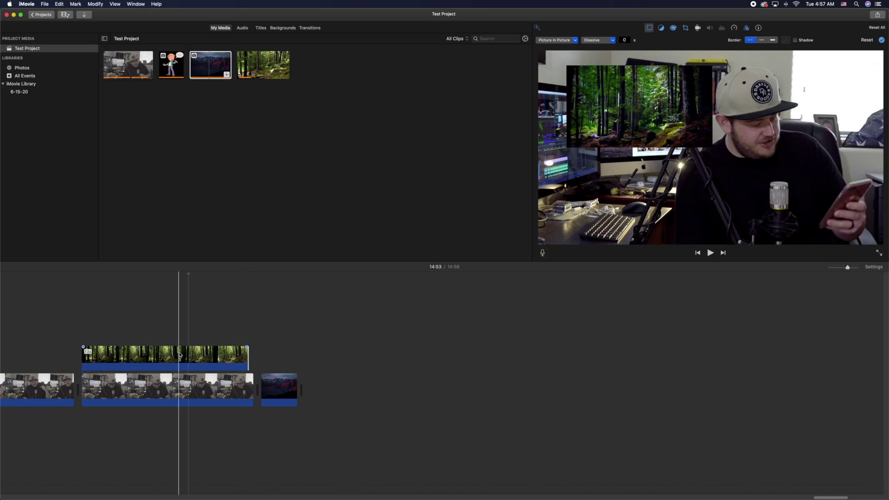
pyautogui.click(184, 356)
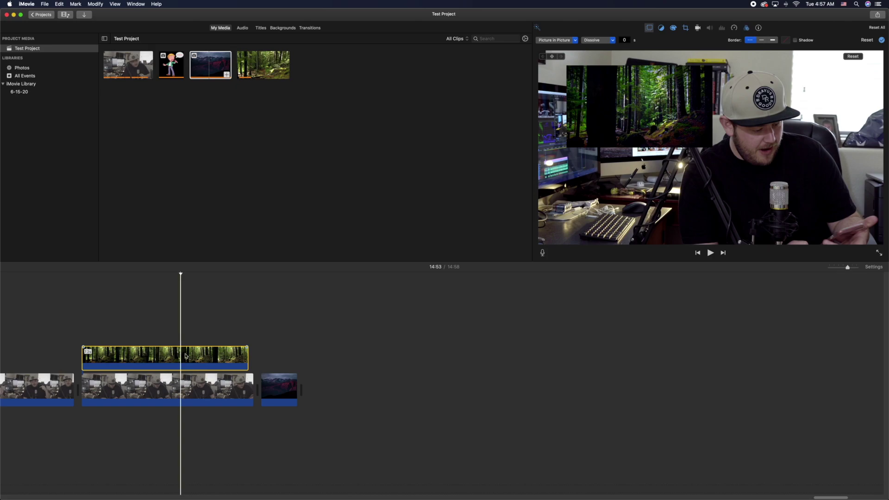